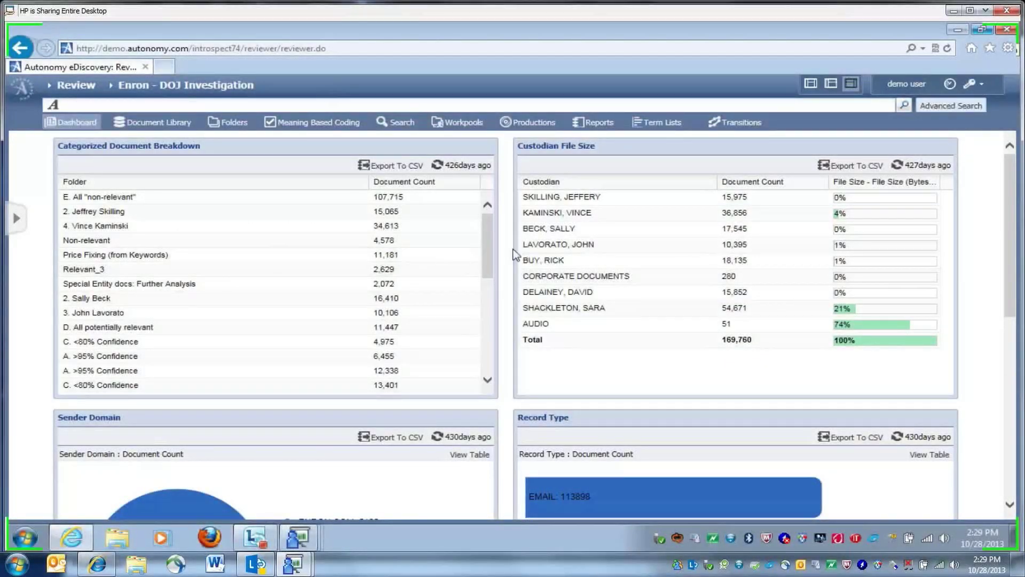
pyautogui.scroll(-1, 723, 257)
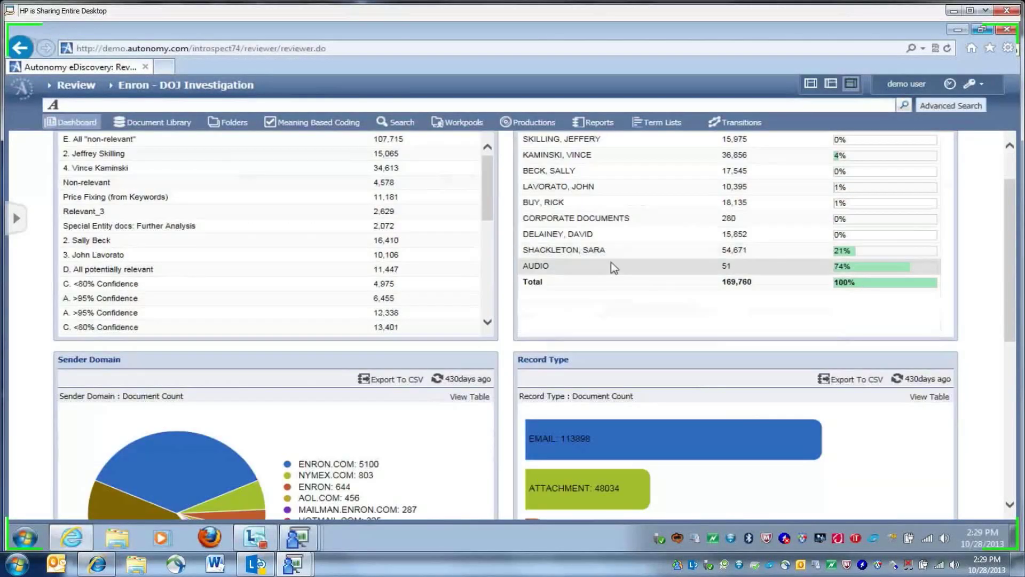
pyautogui.scroll(-1, 613, 268)
pyautogui.scroll(-1, 613, 268)
pyautogui.scroll(-2, 611, 266)
pyautogui.scroll(3, 611, 267)
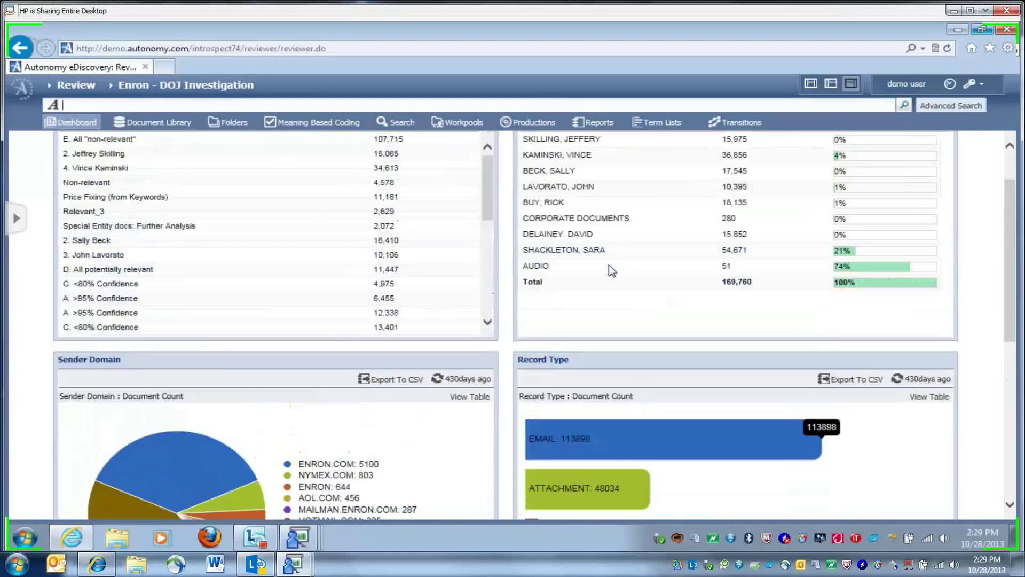
pyautogui.scroll(2, 613, 271)
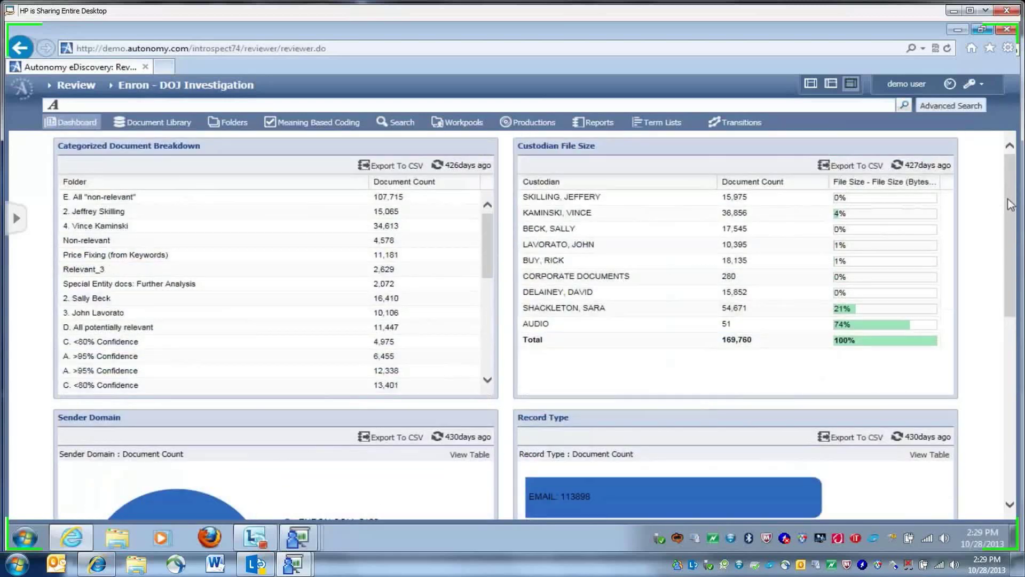
pyautogui.moveTo(1011, 203); pyautogui.dragTo(1003, 209)
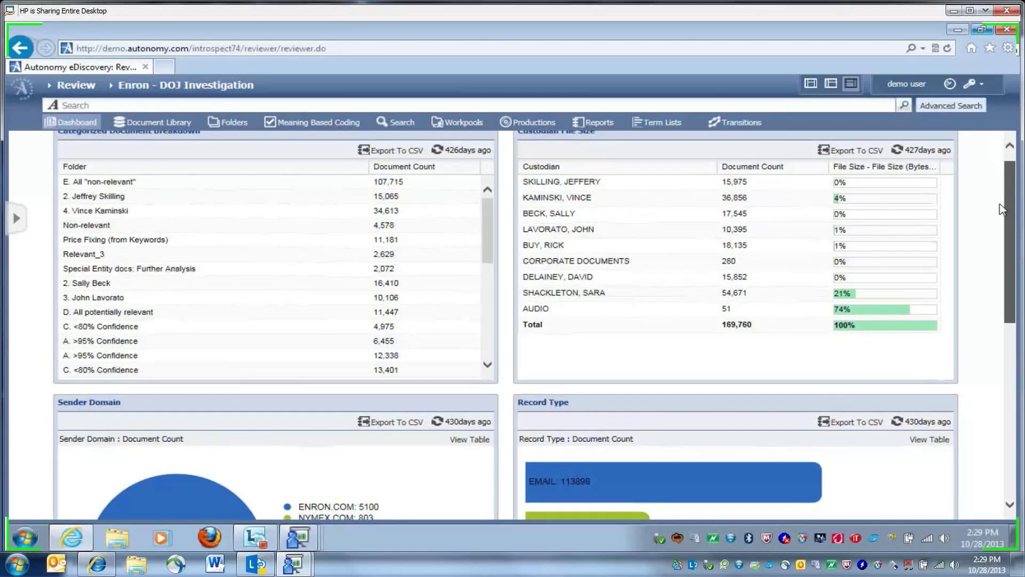
pyautogui.moveTo(1003, 209); pyautogui.dragTo(999, 208)
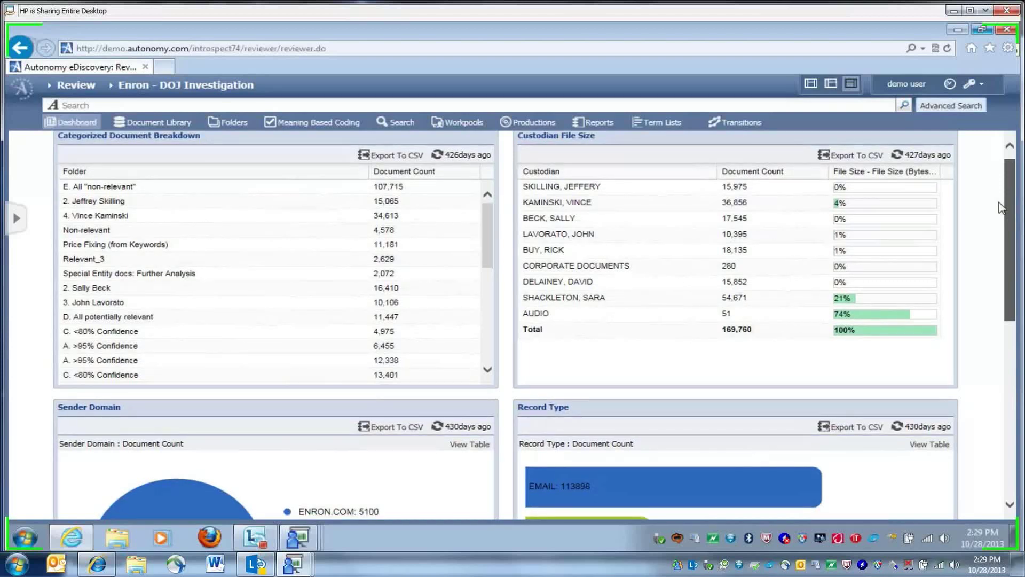
pyautogui.moveTo(1001, 208); pyautogui.dragTo(1000, 207)
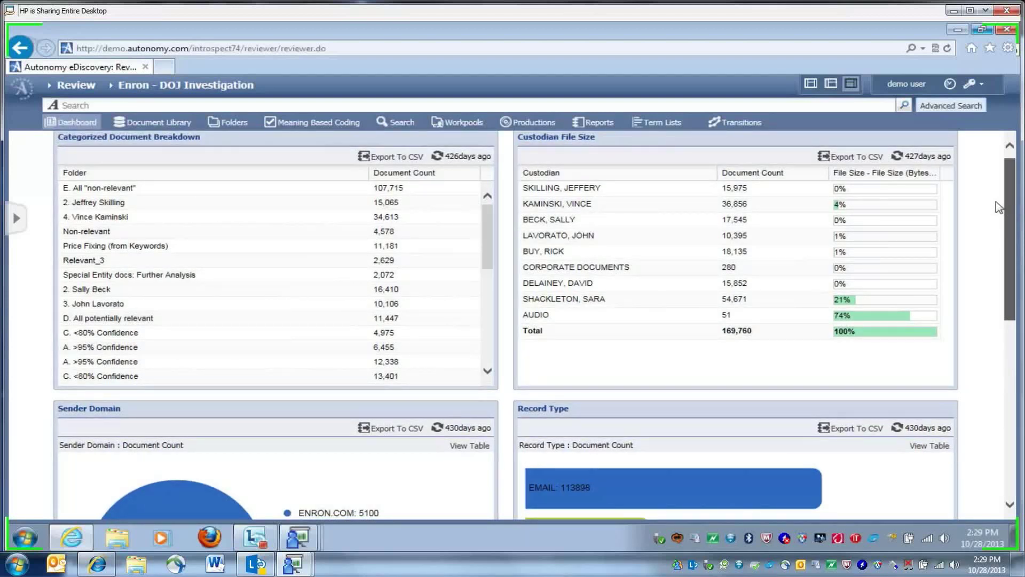
pyautogui.moveTo(997, 205); pyautogui.dragTo(998, 243)
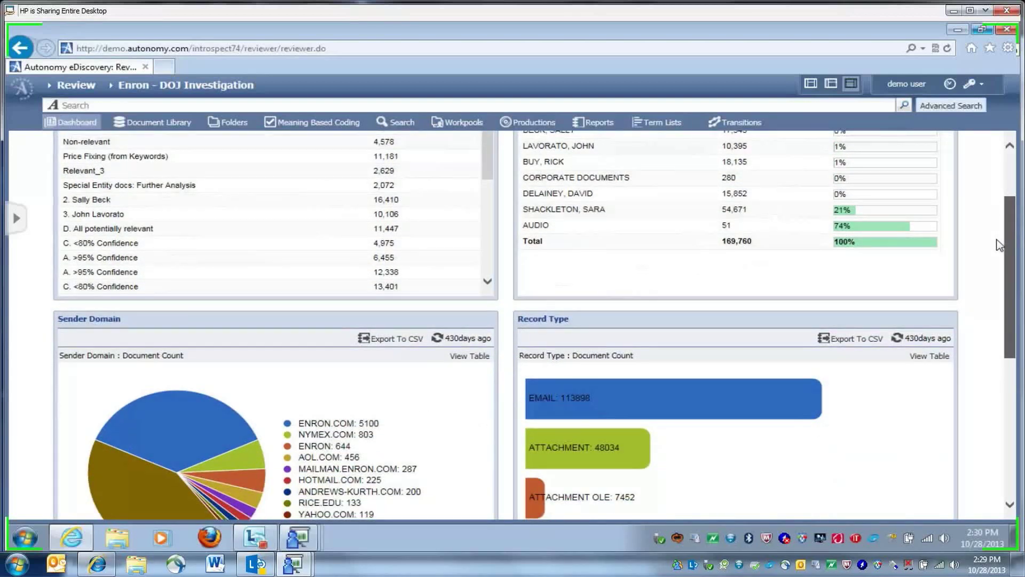
pyautogui.moveTo(999, 245); pyautogui.dragTo(999, 383)
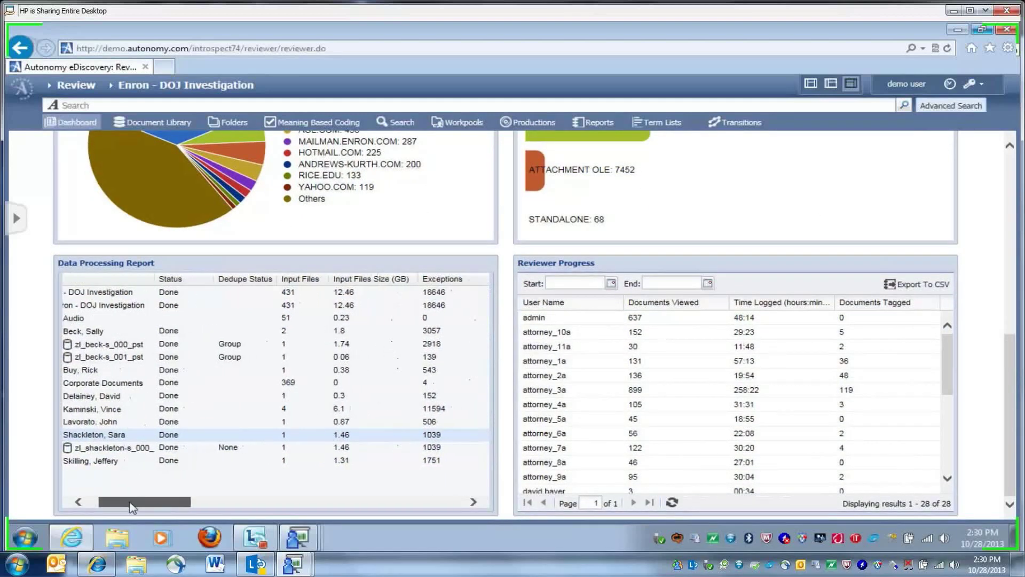
pyautogui.moveTo(120, 504); pyautogui.dragTo(126, 503)
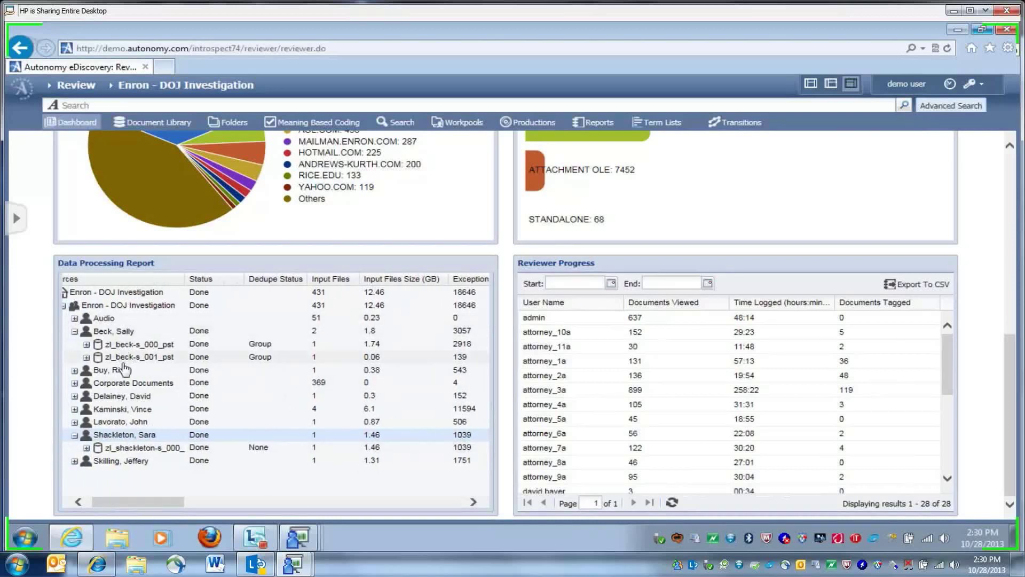
pyautogui.moveTo(163, 502); pyautogui.dragTo(196, 504)
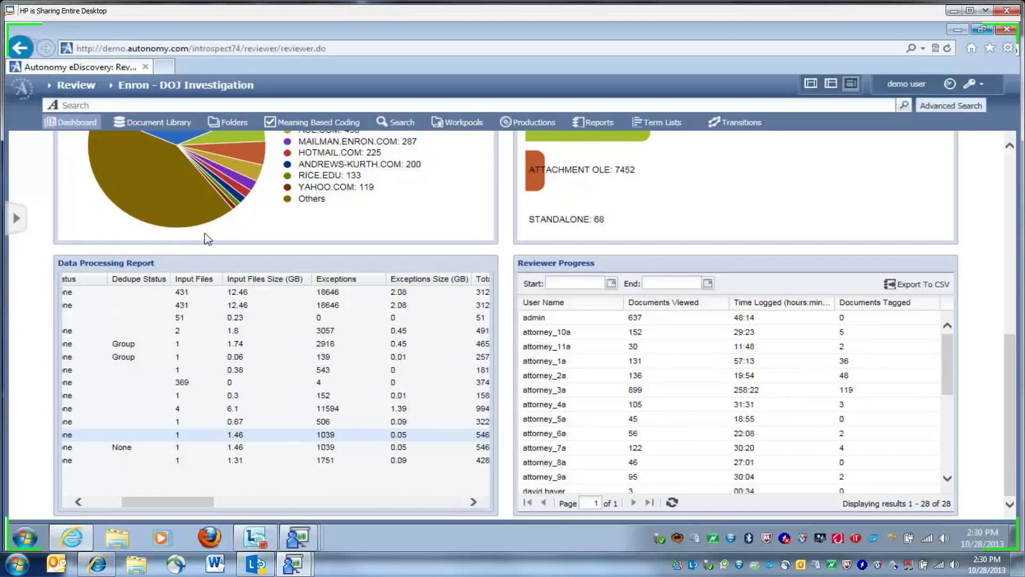
pyautogui.scroll(1, 204, 232)
pyautogui.scroll(4, 555, 362)
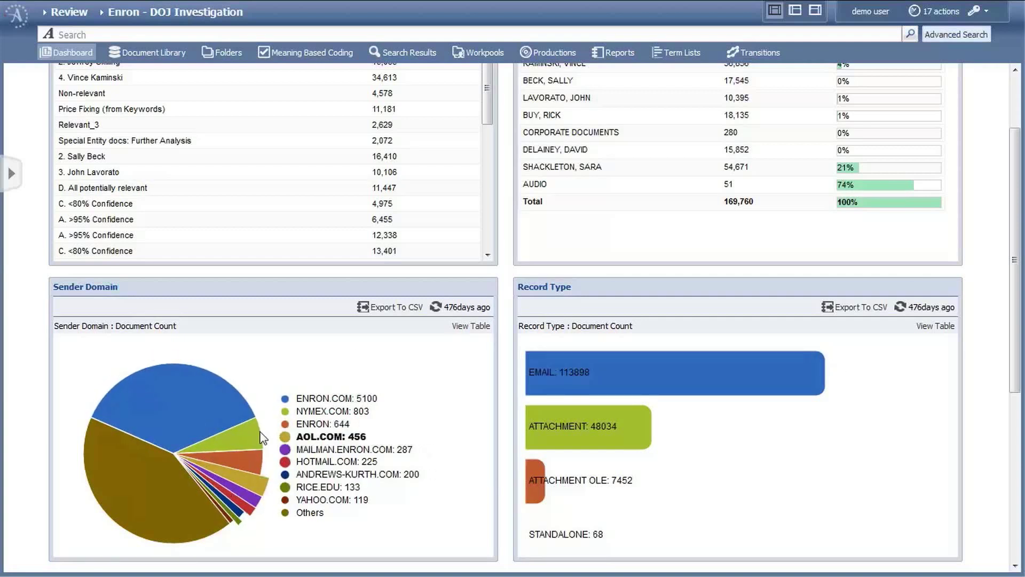
# - Show the 3. Sara Shackleton folder's documents as a 2D cluster map and select the lower-left cluster
pyautogui.click(228, 53)
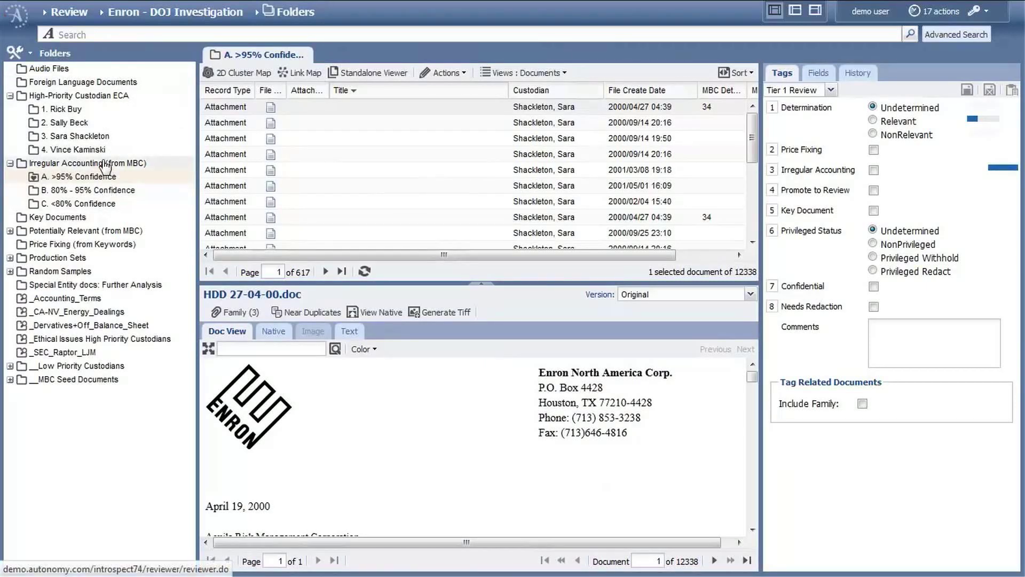
pyautogui.click(92, 143)
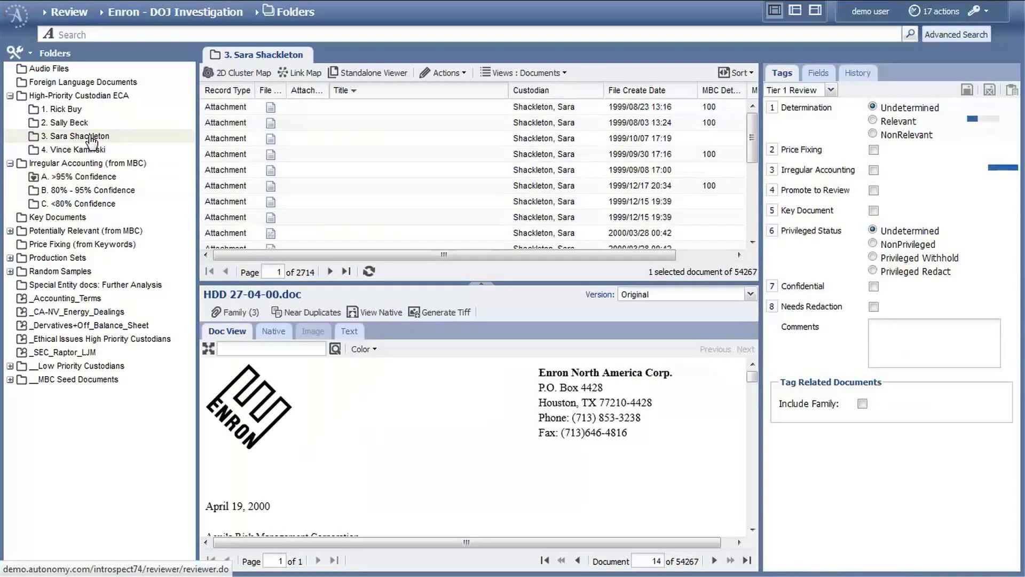
pyautogui.click(232, 80)
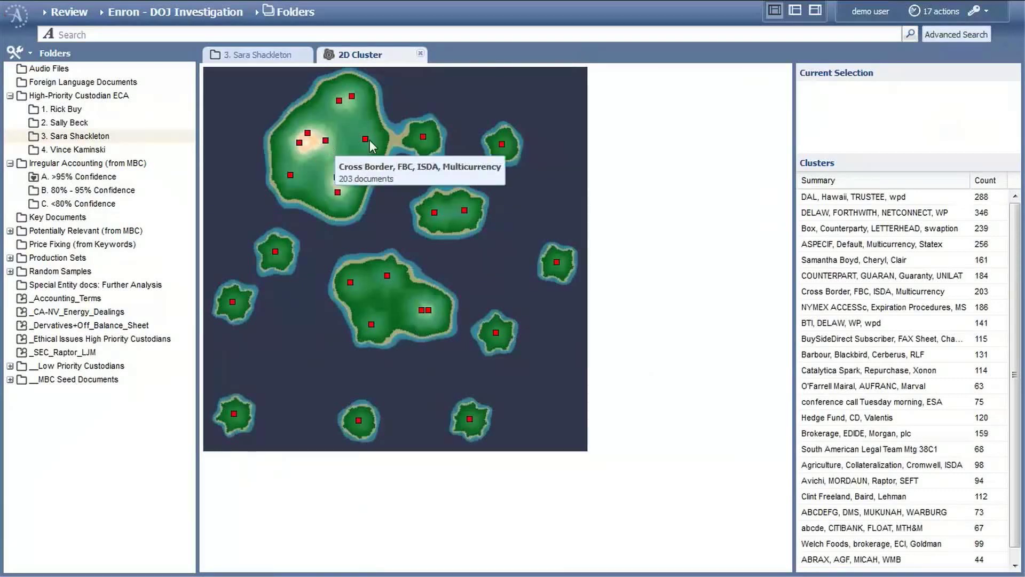
pyautogui.moveTo(503, 146)
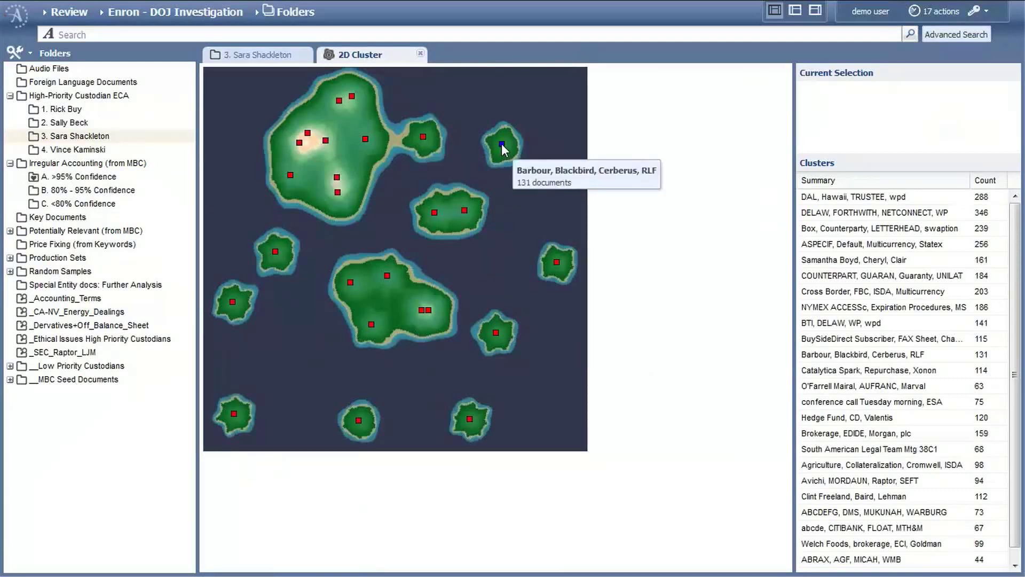
pyautogui.click(235, 414)
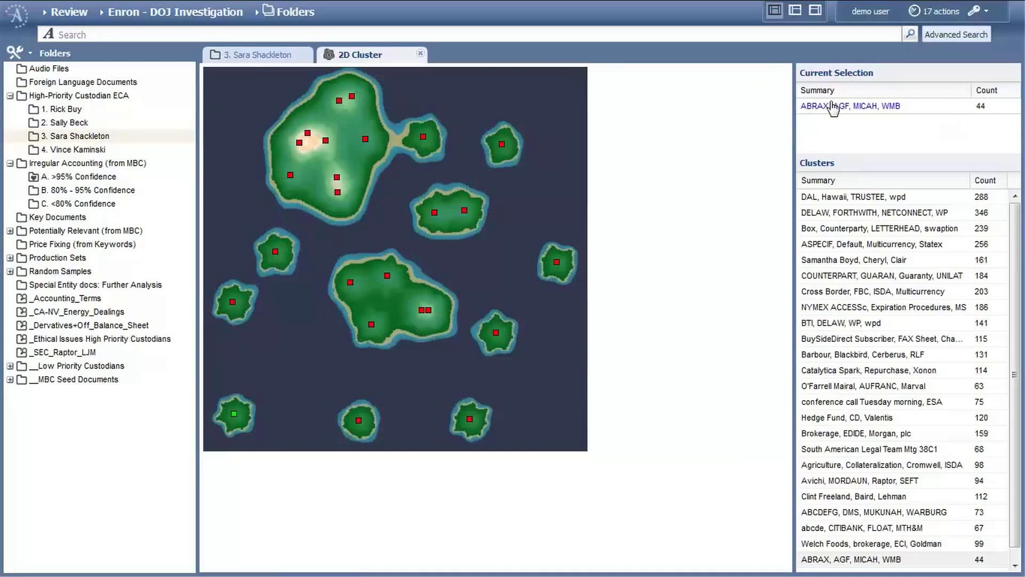
# - List the cluster's 44 documents and step through the Credit Watch spreadsheets to 5-21-01.xls, reaching the Actions menu
pyautogui.click(834, 107)
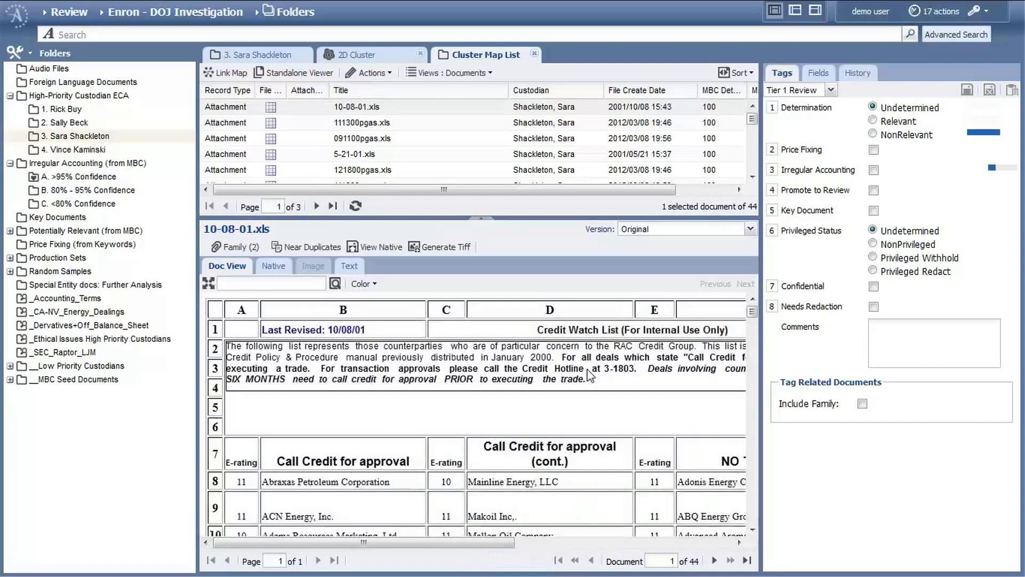
pyautogui.click(716, 561)
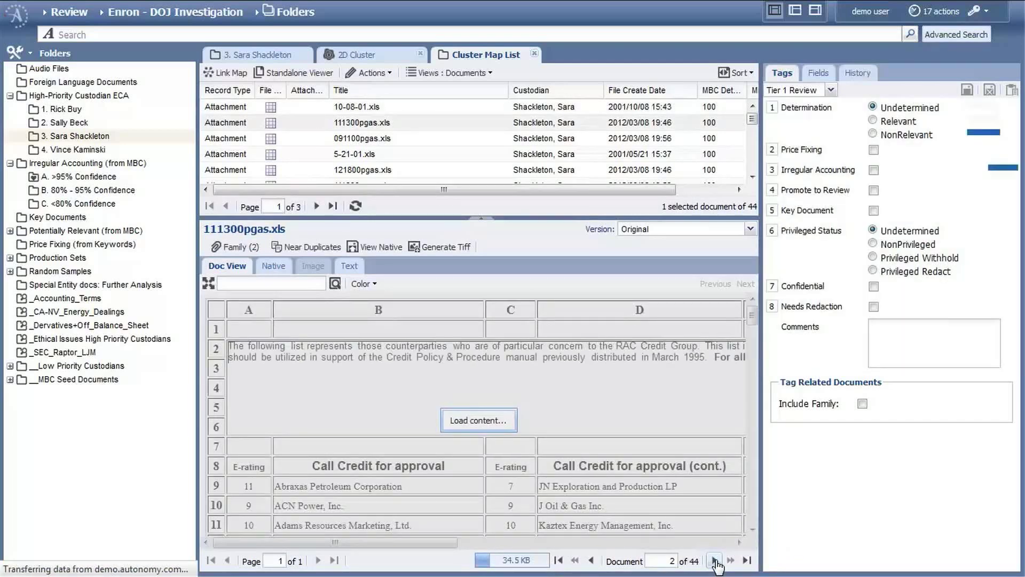
pyautogui.click(716, 563)
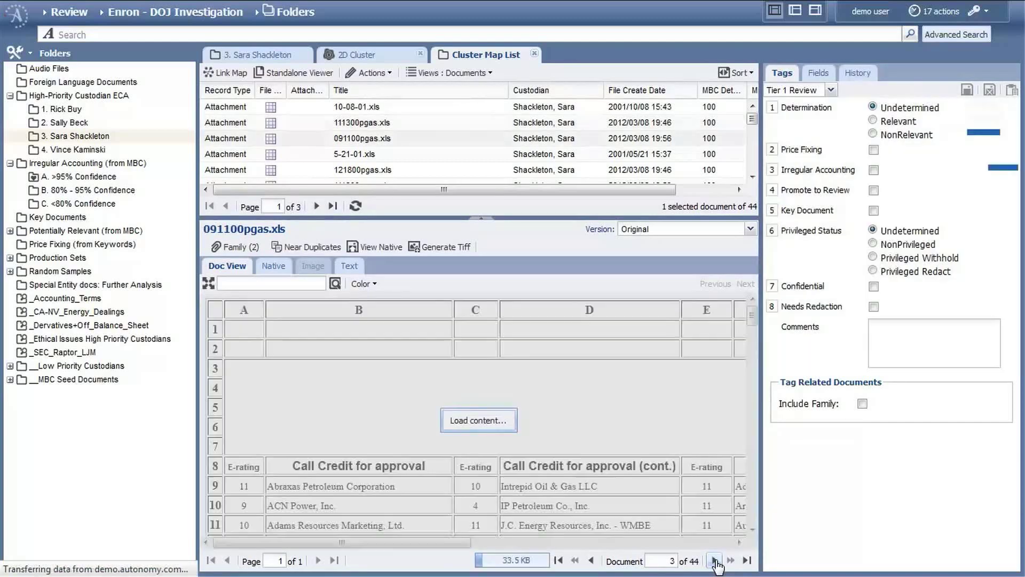
pyautogui.click(716, 562)
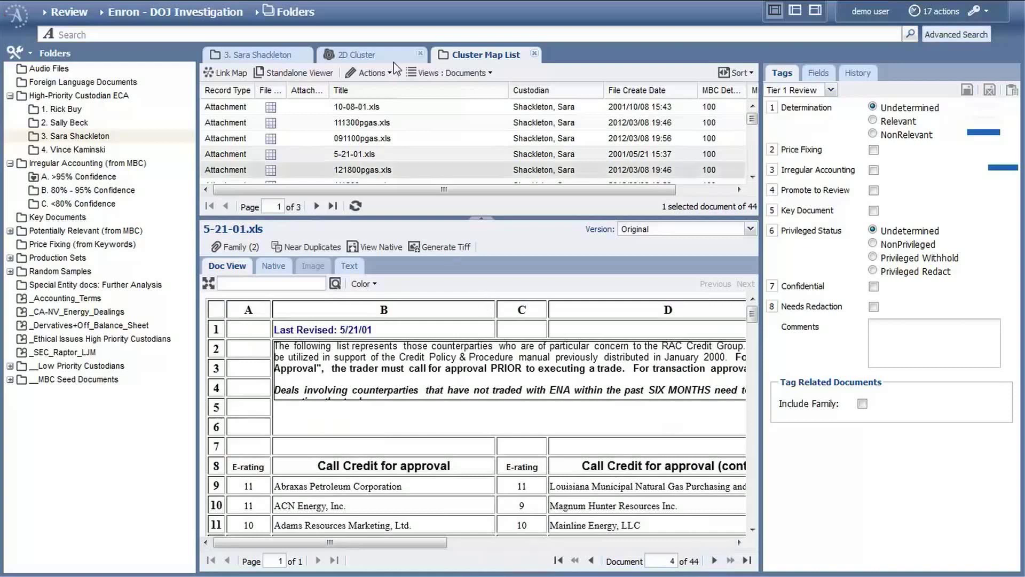
pyautogui.click(390, 79)
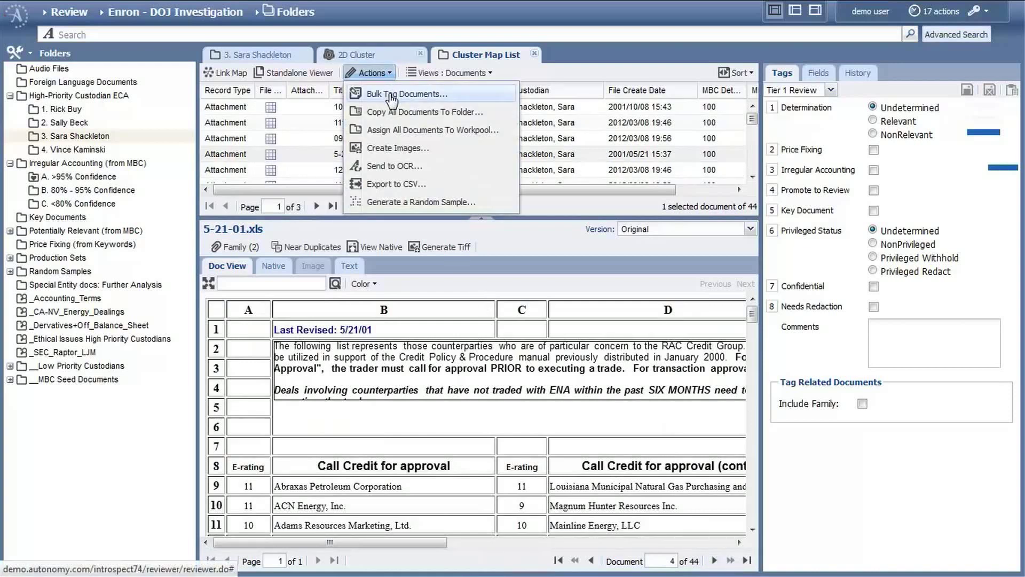
# - Start Bulk Tag Documents, dismiss it without tags, then close the Cluster Map List and 2D cluster map tabs
pyautogui.click(392, 96)
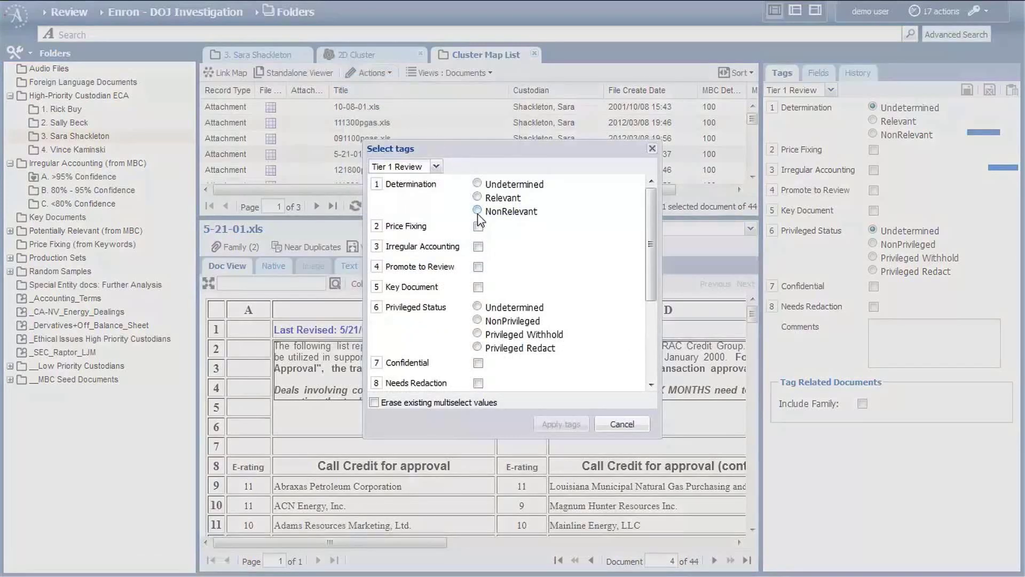
pyautogui.click(653, 151)
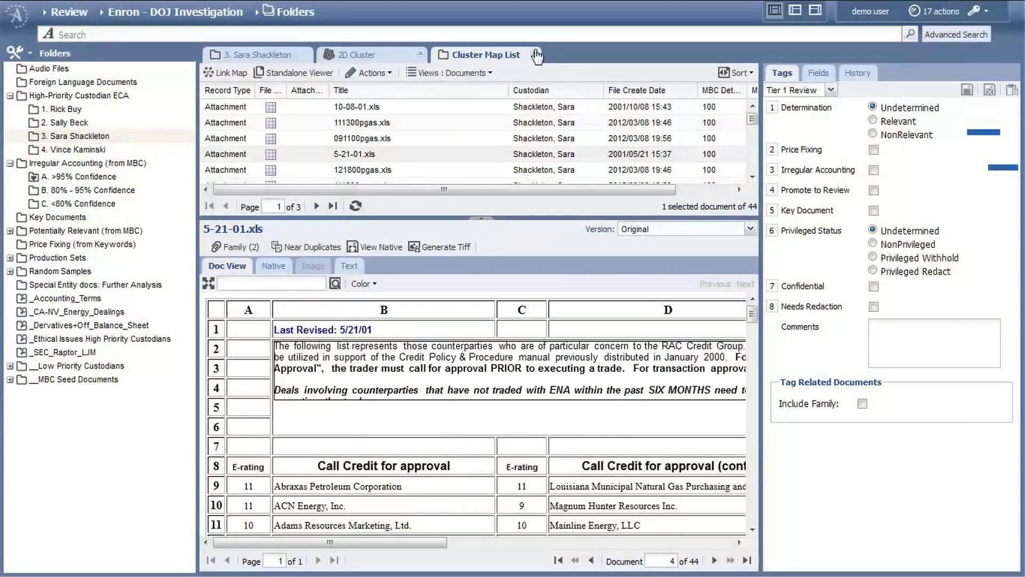
pyautogui.click(536, 55)
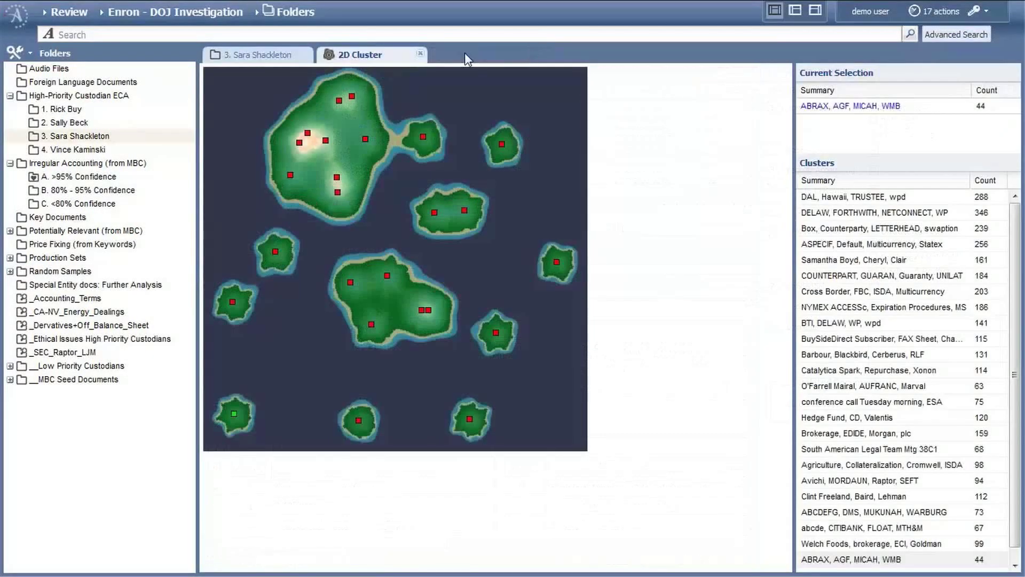
pyautogui.click(420, 55)
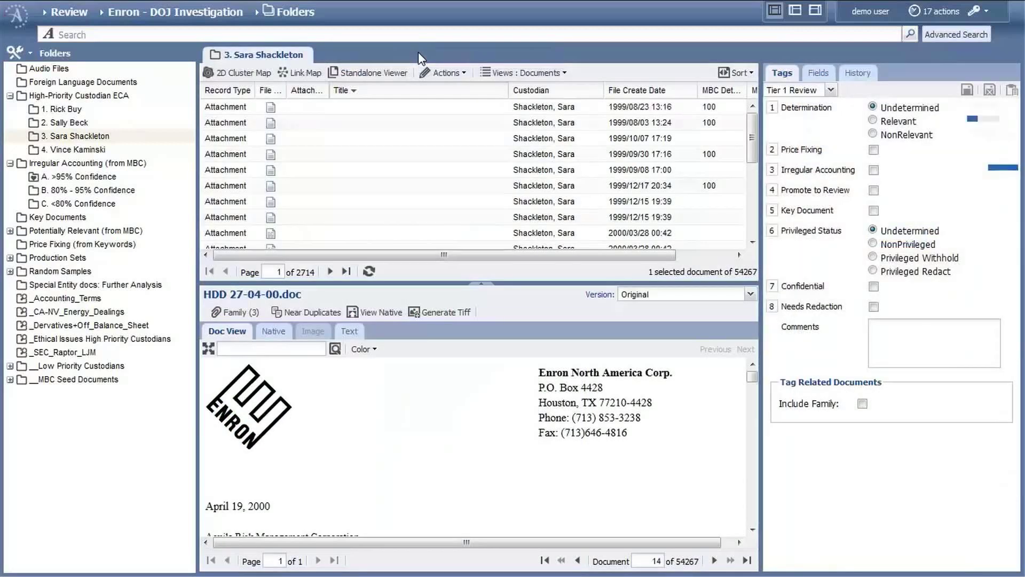
pyautogui.click(307, 73)
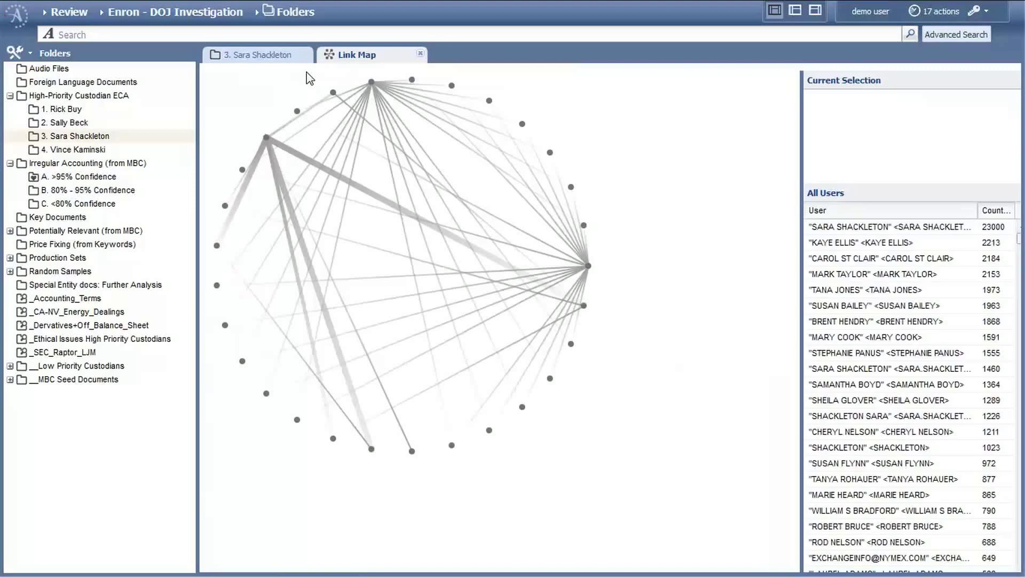
pyautogui.click(371, 82)
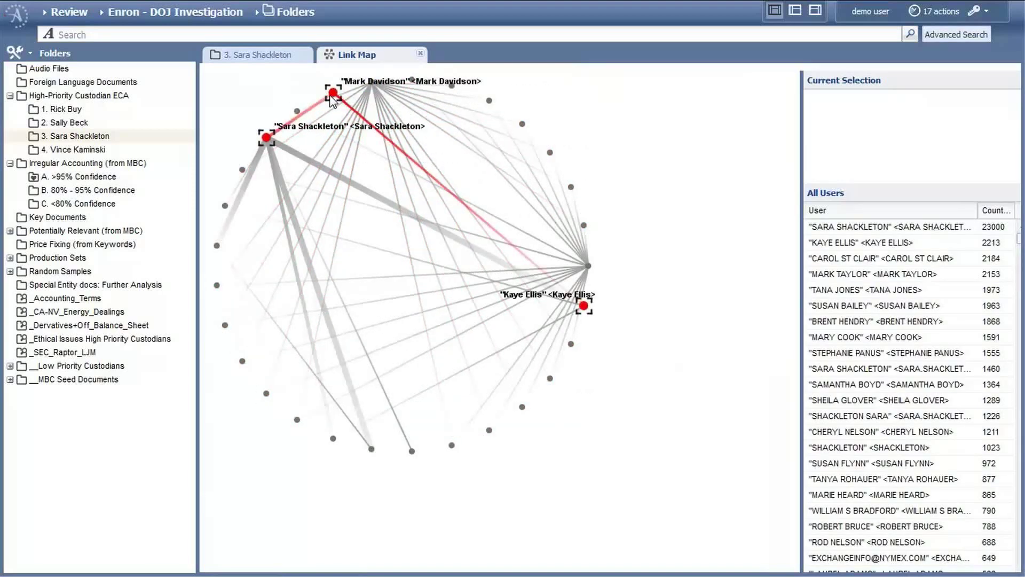
pyautogui.click(268, 135)
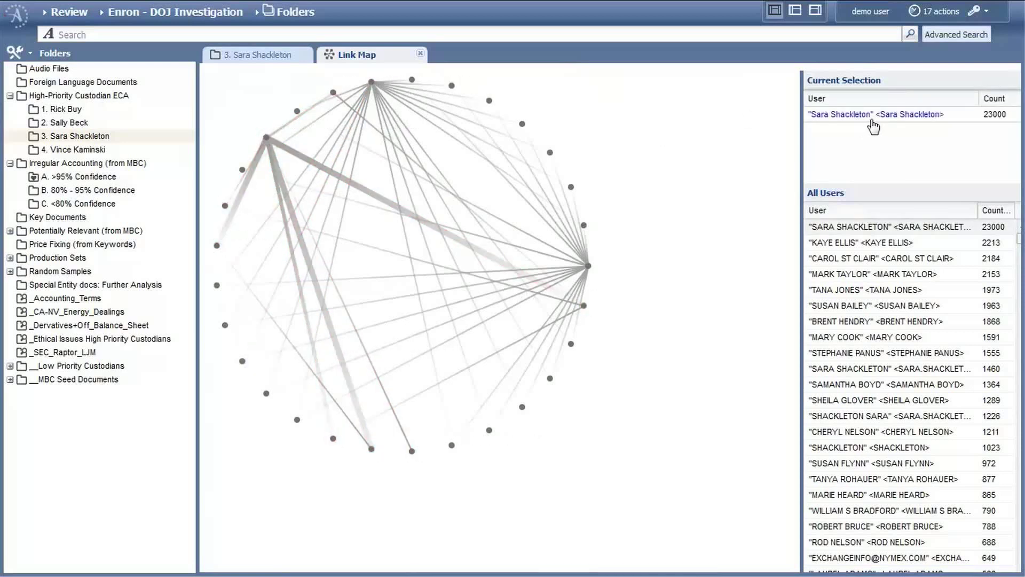
# - Review the near duplicates of swapconfirm093099.doc, then run the _Dervatives+Off_Balance_Sheet saved search
pyautogui.click(420, 55)
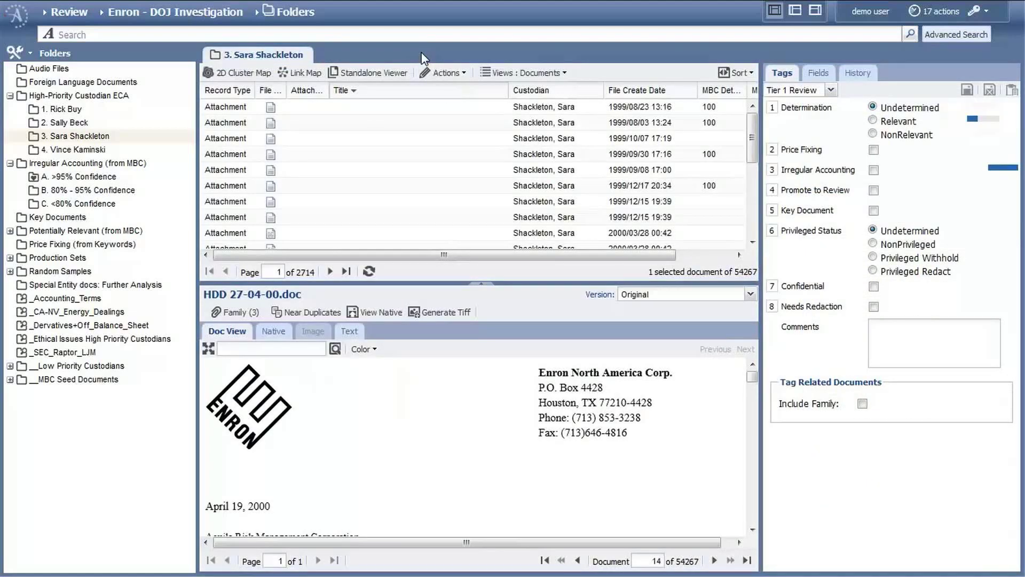
pyautogui.click(384, 158)
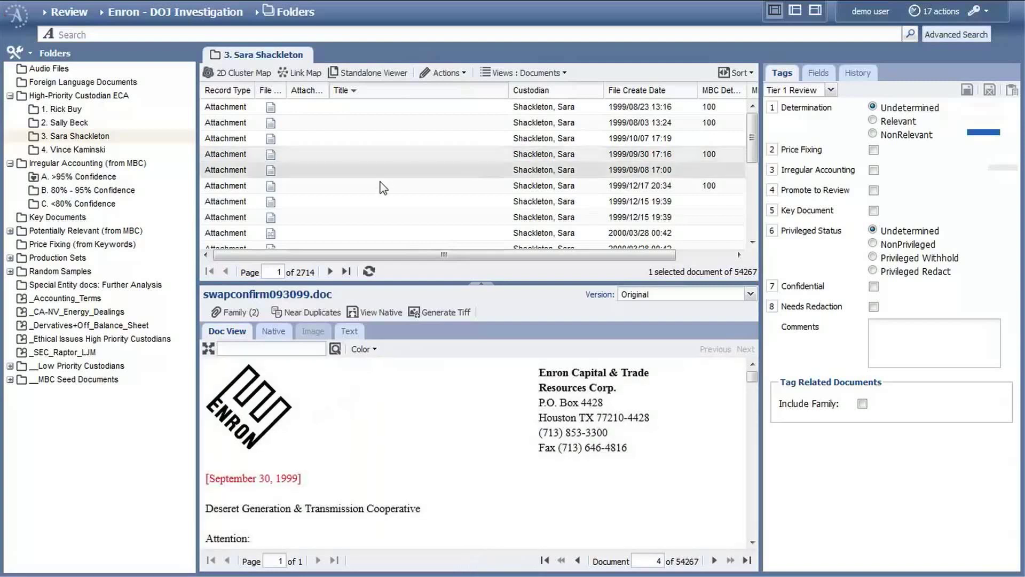
pyautogui.click(328, 313)
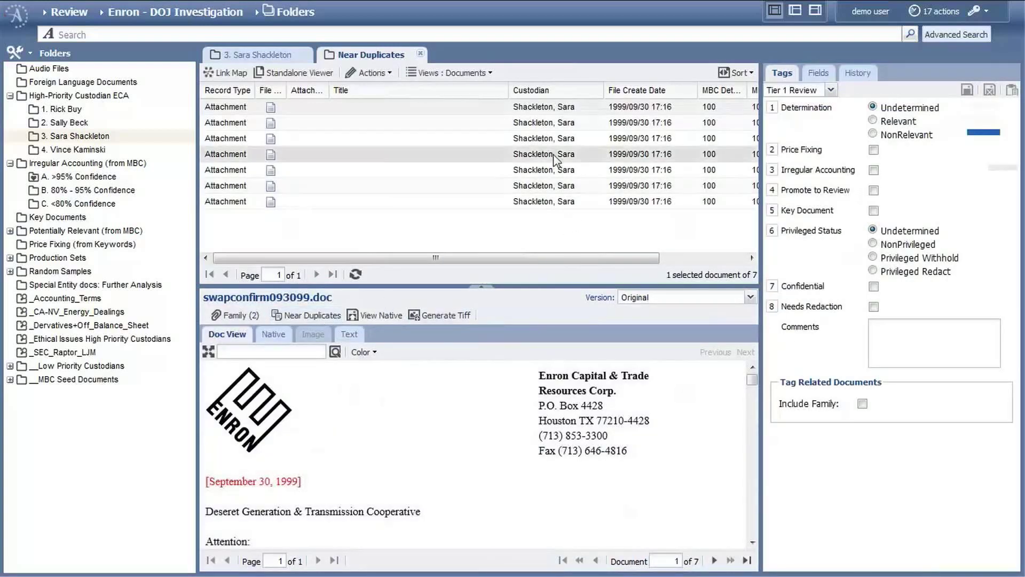
pyautogui.click(422, 55)
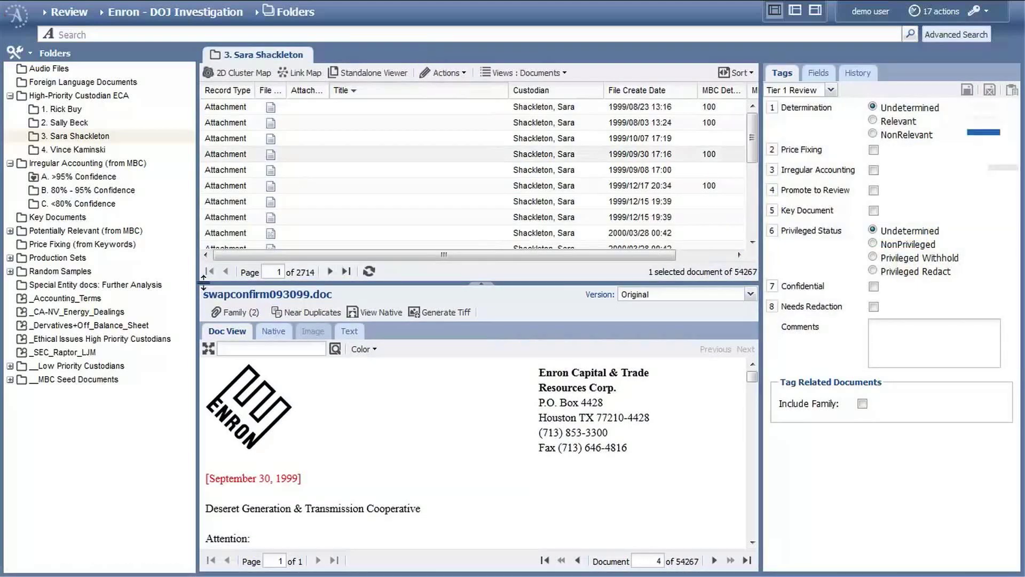
pyautogui.click(137, 330)
pyautogui.write('"derivative process" OR "off balance sheet accounting"')
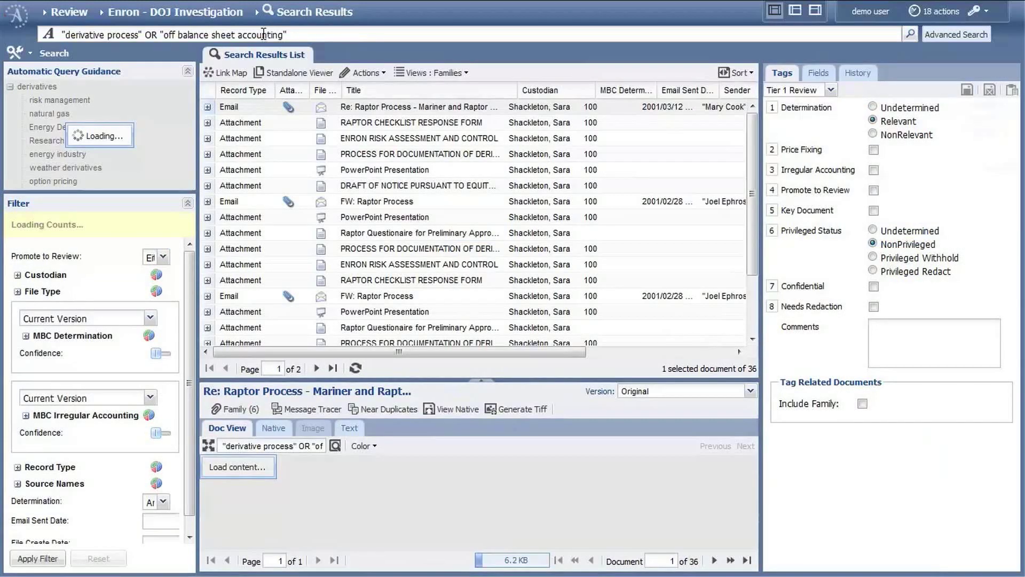
# - Replace the query with derivatives and run the search
pyautogui.tripleClick(263, 34)
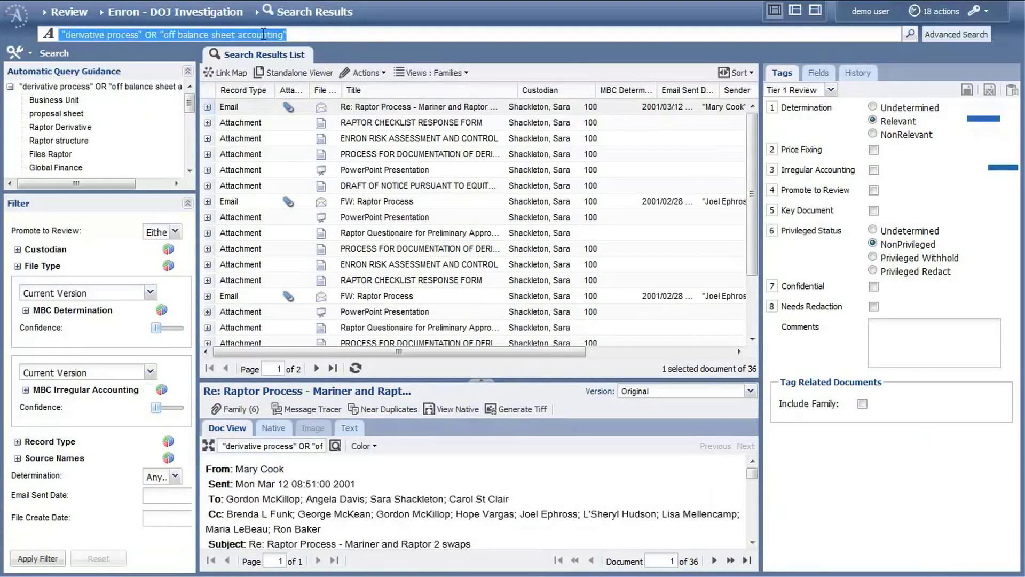
pyautogui.write('de')
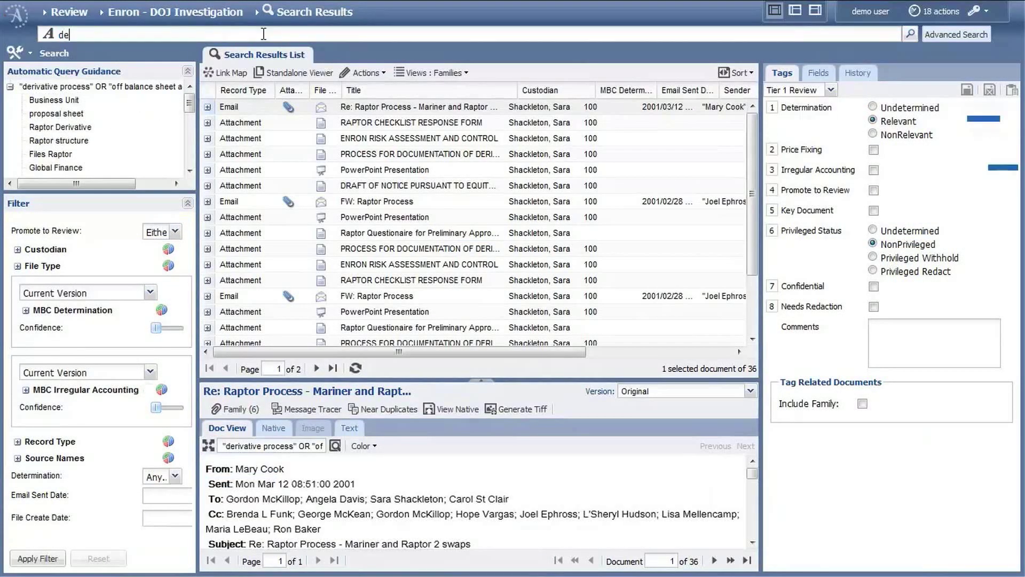
pyautogui.write('ivati')
pyautogui.write('ves')
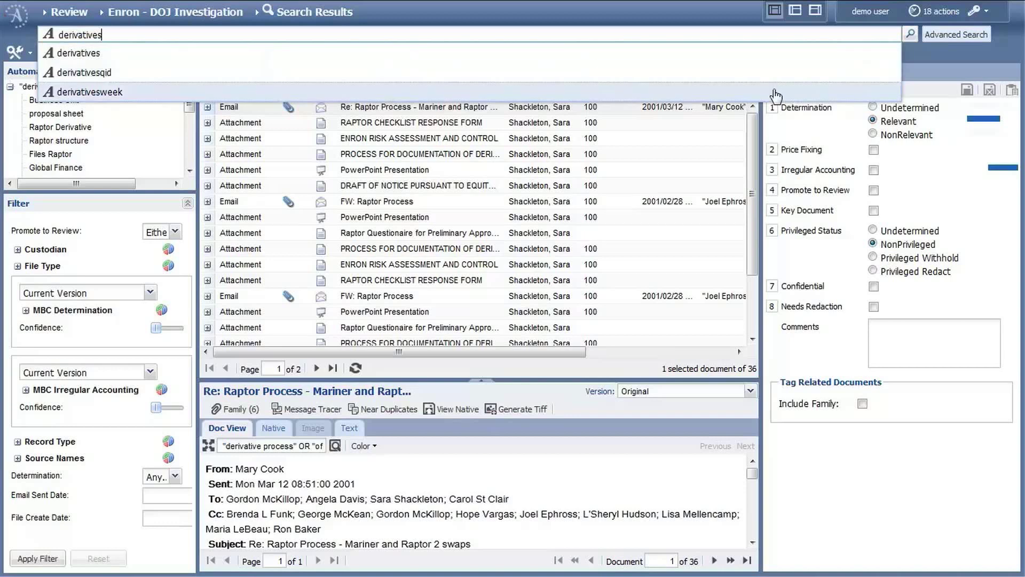
pyautogui.click(910, 35)
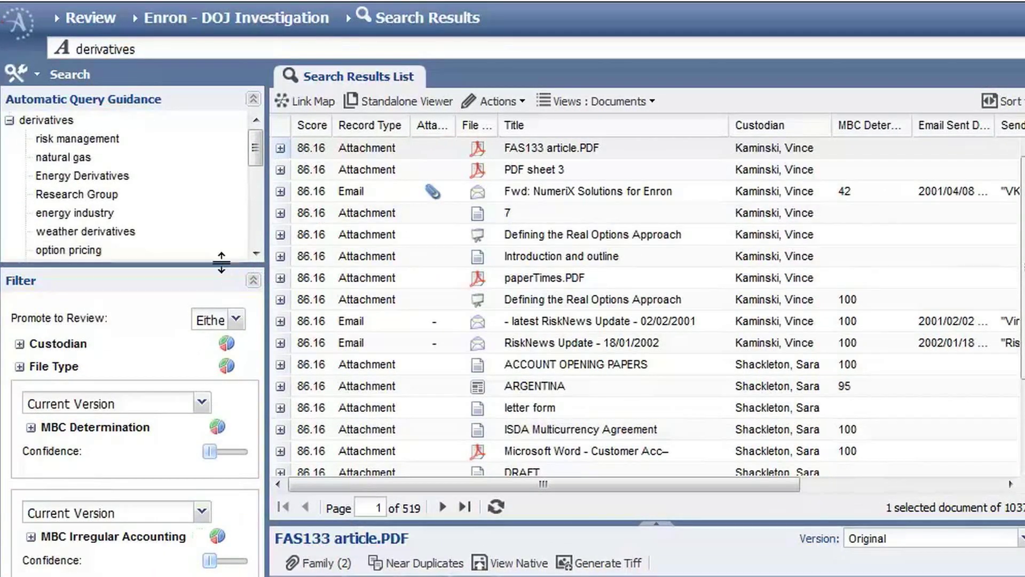
# - Drag the splitter down to enlarge the Automatic Query Guidance panel for derivatives terms
pyautogui.moveTo(222, 262); pyautogui.dragTo(224, 330)
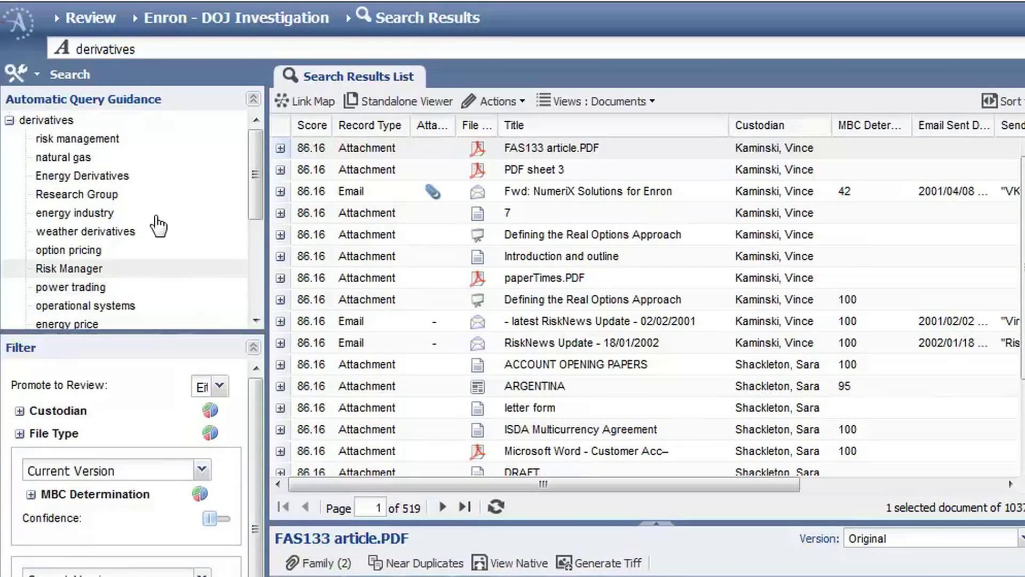
pyautogui.moveTo(259, 159); pyautogui.dragTo(256, 223)
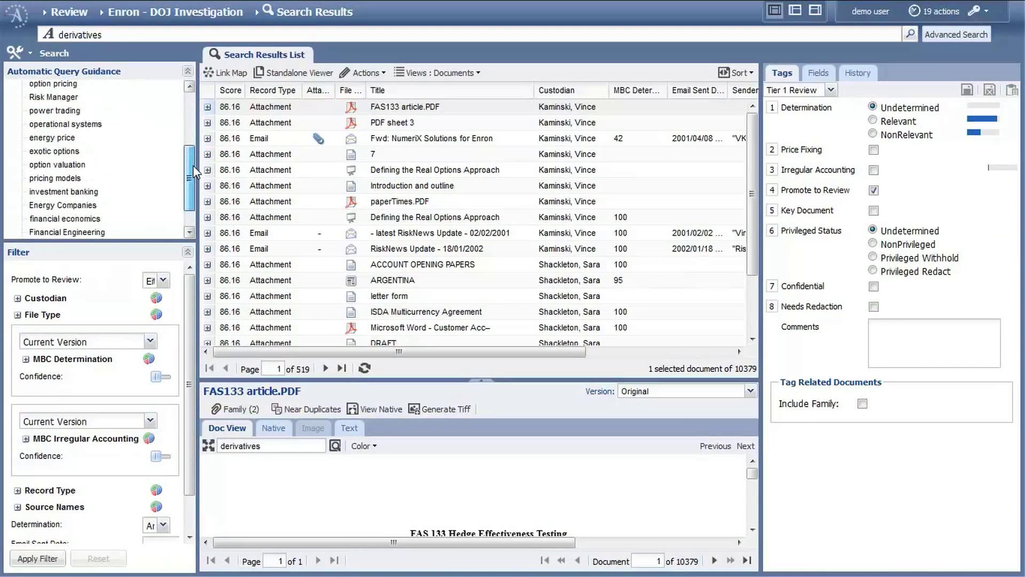
pyautogui.moveTo(194, 165)
pyautogui.mouseDown()
pyautogui.moveTo(193, 136)
pyautogui.moveTo(190, 194)
pyautogui.mouseUp()
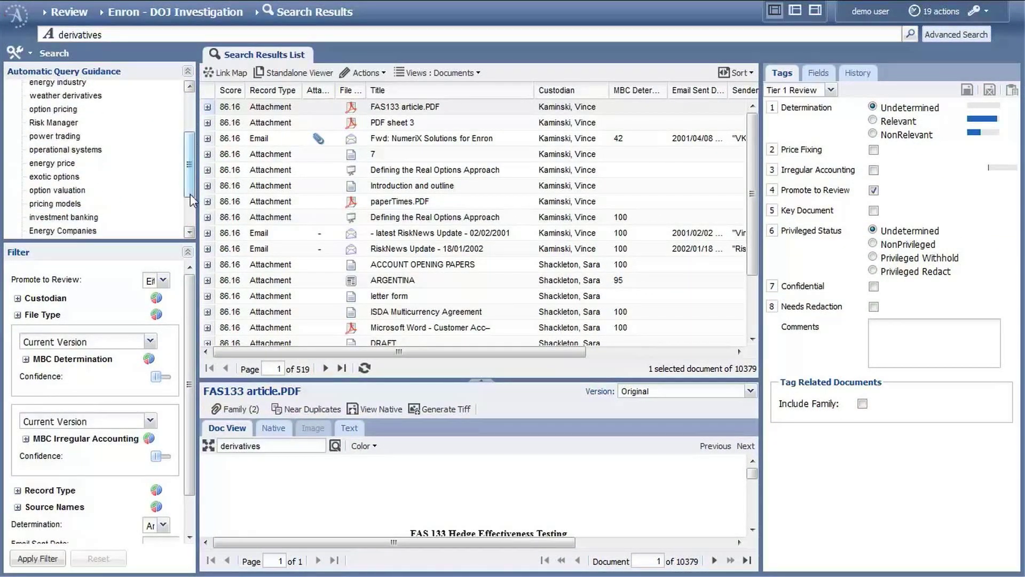
pyautogui.click(156, 297)
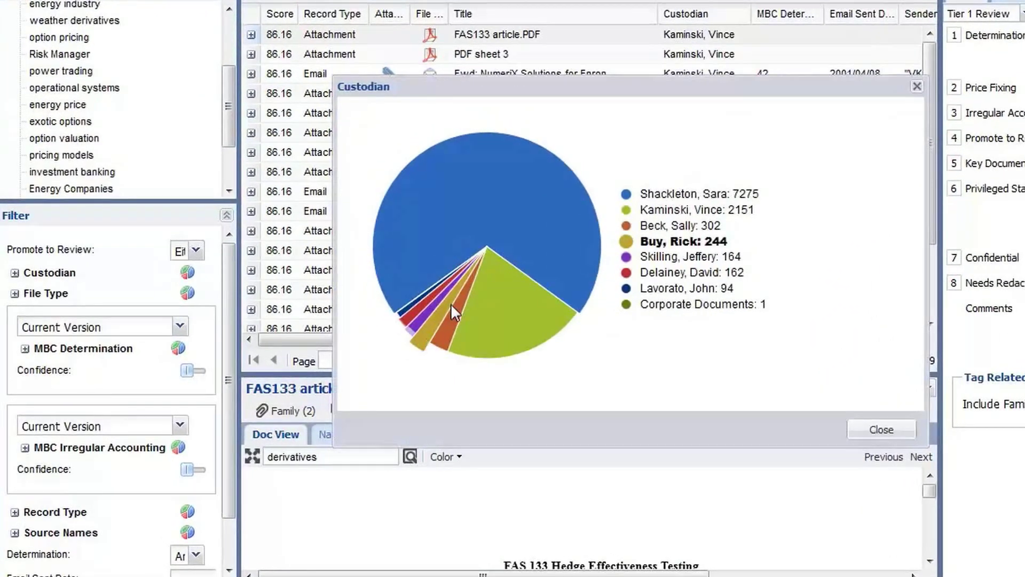
pyautogui.click(916, 88)
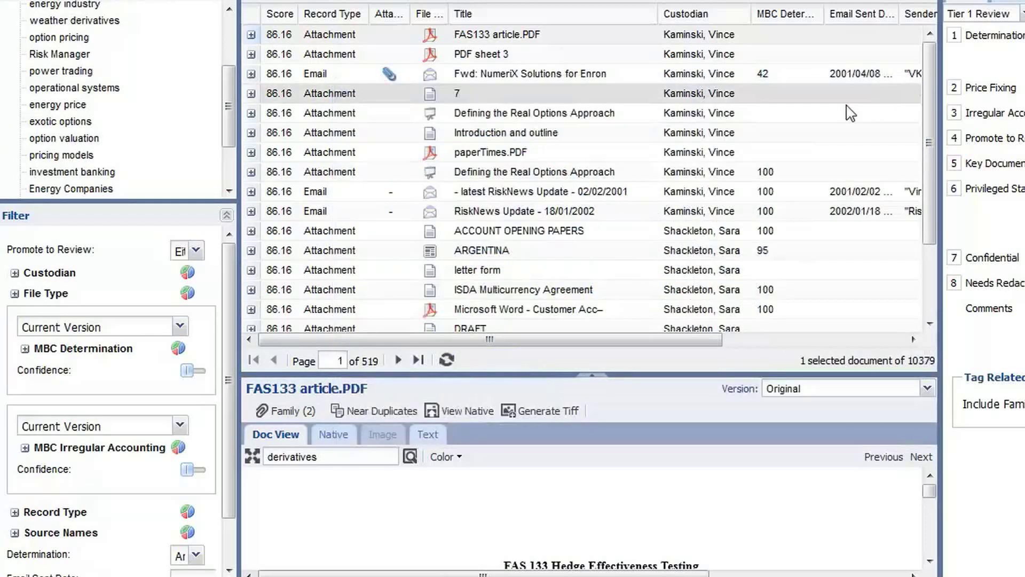
pyautogui.click(186, 293)
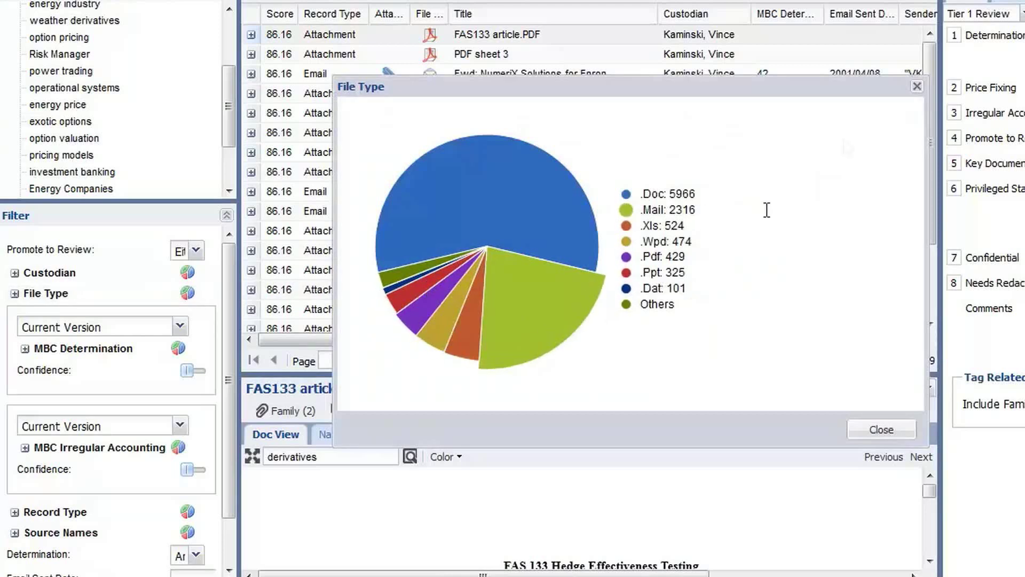
pyautogui.click(917, 86)
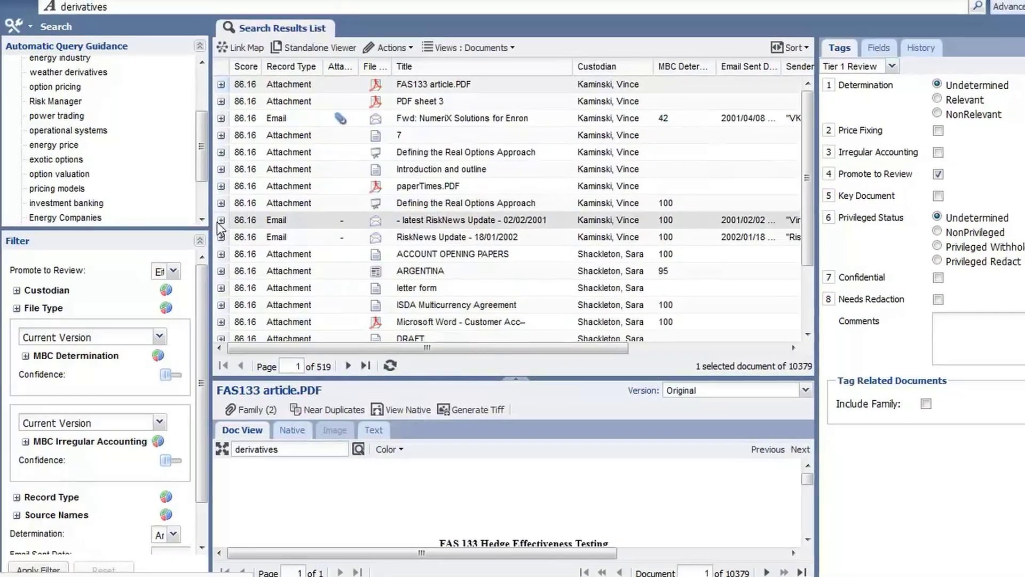
pyautogui.click(220, 221)
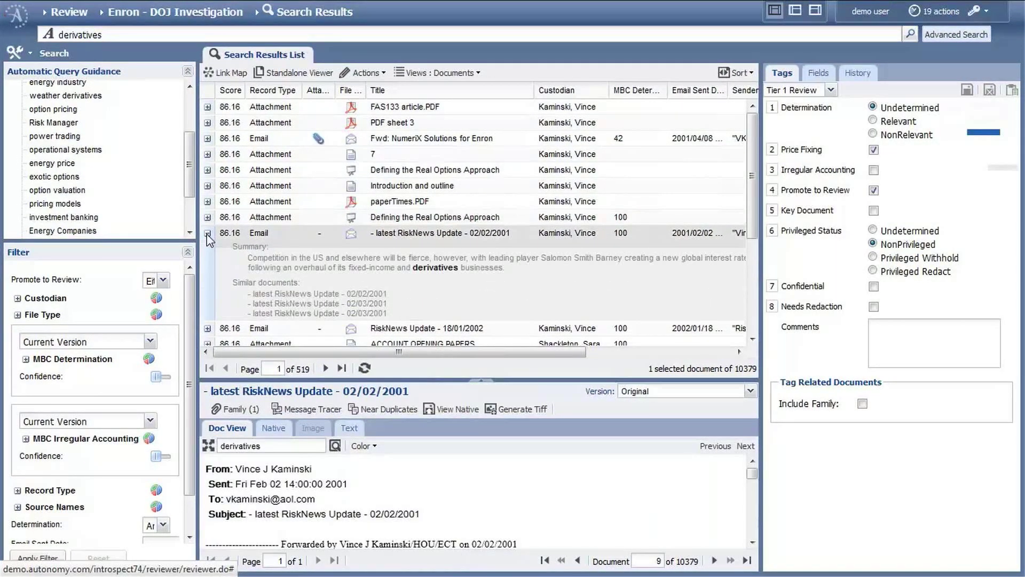
# - Collapse the RiskNews Update email summary and bring up the review areas list
pyautogui.click(207, 233)
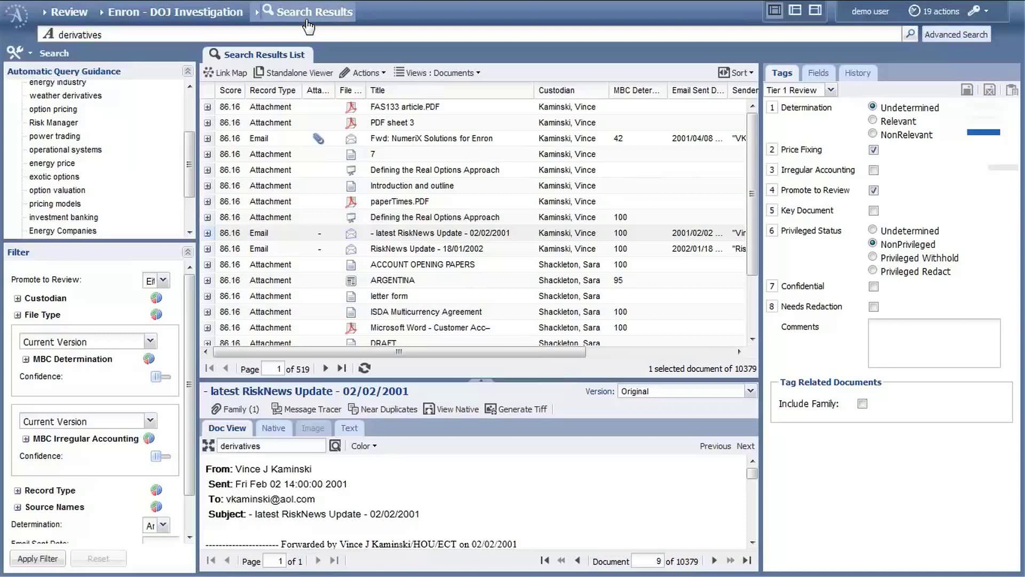
pyautogui.click(308, 25)
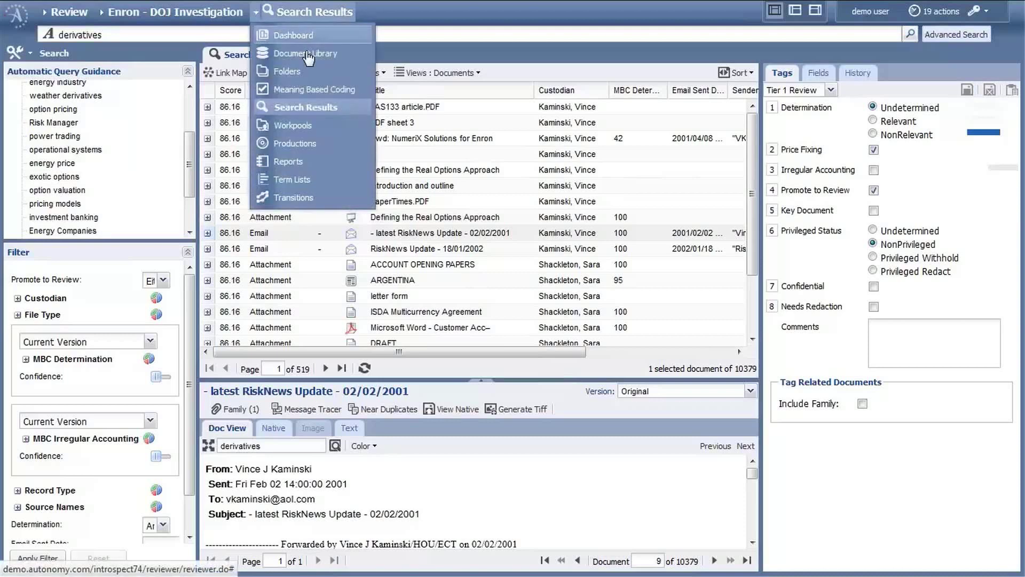
# - Go to Productions and create a new blank production, advancing to Source Selection
pyautogui.click(298, 144)
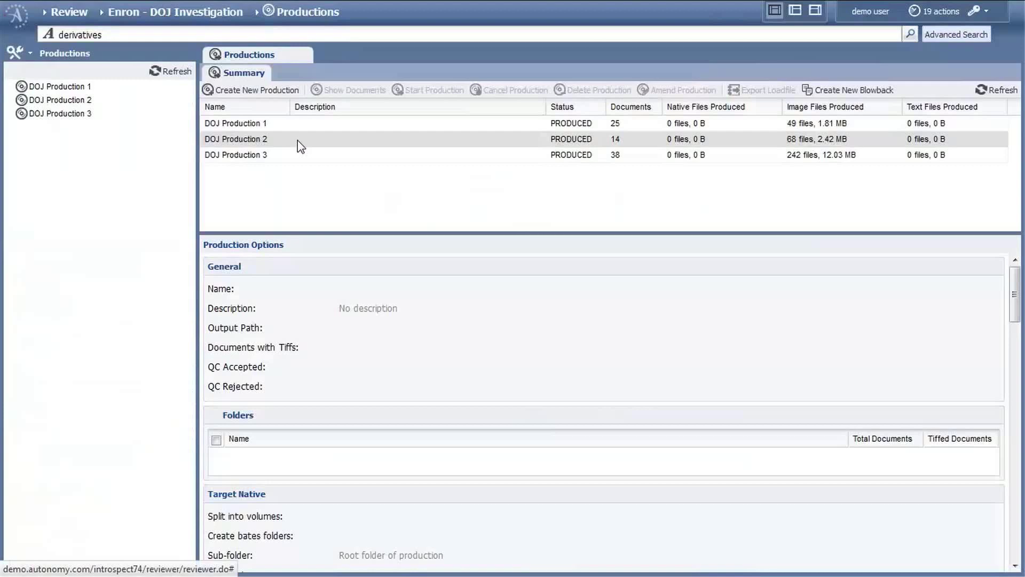
pyautogui.click(243, 91)
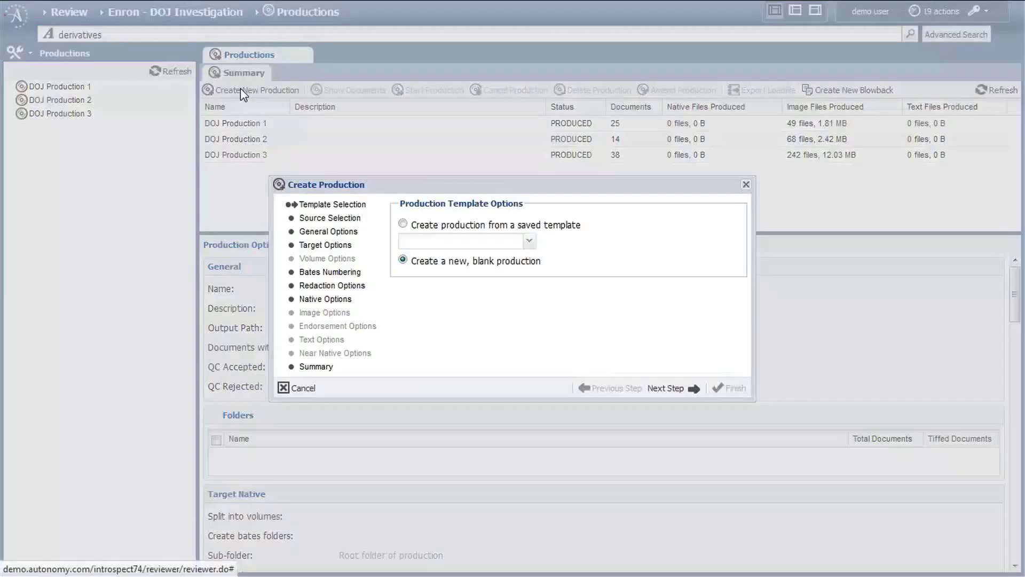
pyautogui.click(673, 387)
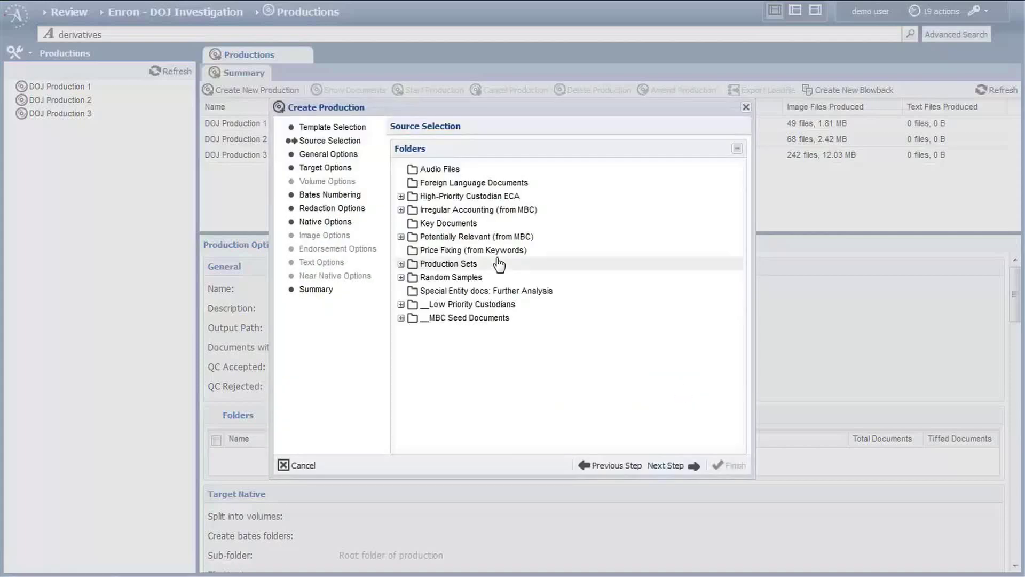